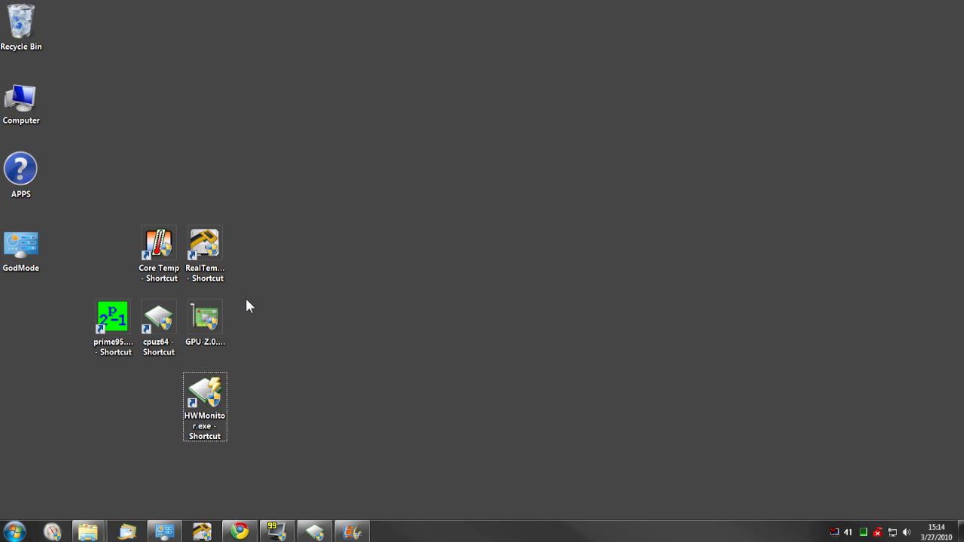
Step: Move the GPU-Z icon beside HWMonitor, and launch Real Temp with its window shown in open desktop space
{"action": "left_click_drag", "start_coordinate": [205, 320], "coordinate": [163, 414]}
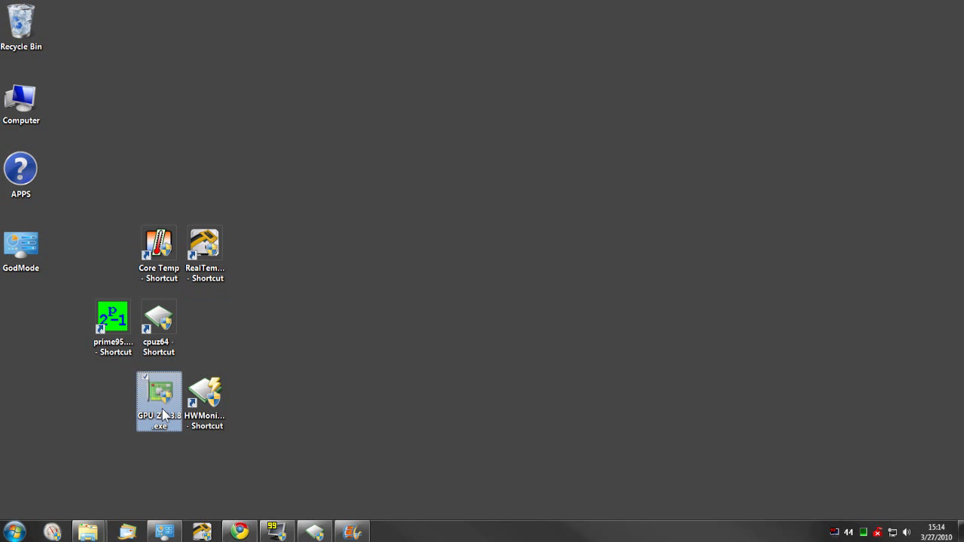
{"action": "double_click", "coordinate": [208, 248]}
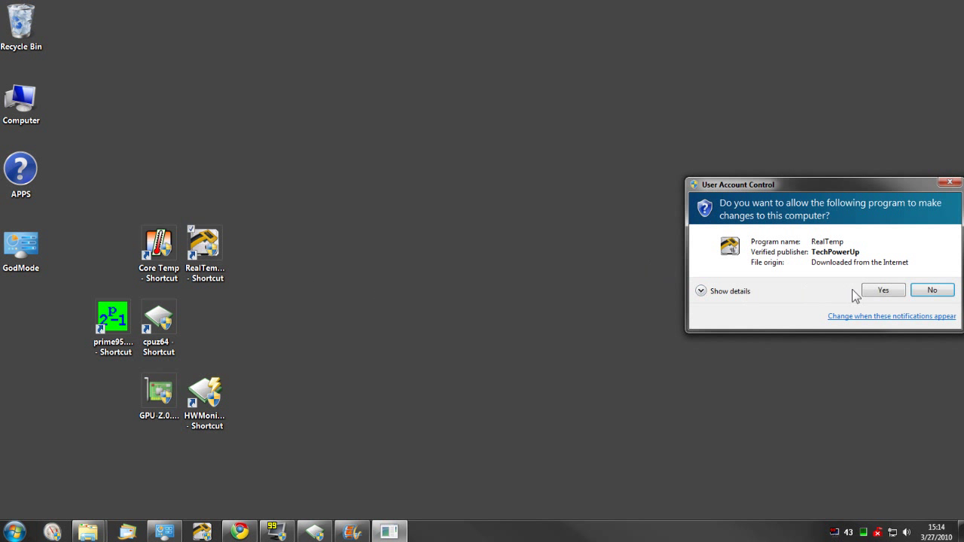
{"action": "left_click", "coordinate": [891, 295]}
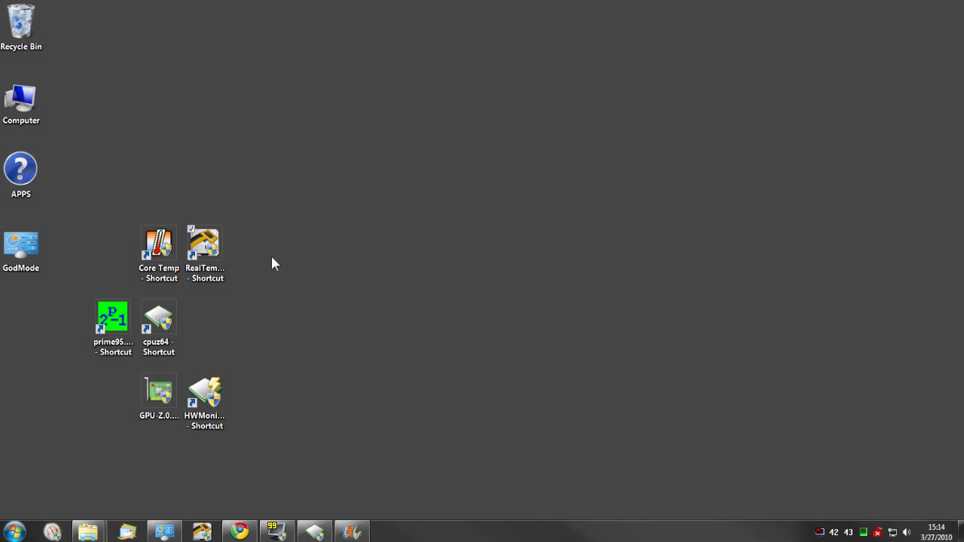
{"action": "right_click", "coordinate": [836, 532]}
{"action": "left_click", "coordinate": [851, 523]}
{"action": "double_click", "coordinate": [850, 533]}
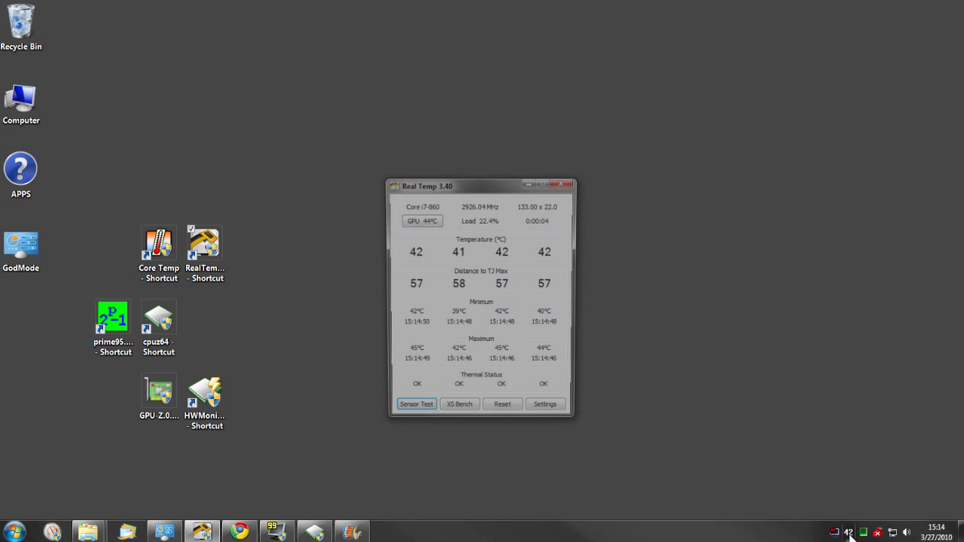
{"action": "left_click_drag", "start_coordinate": [496, 194], "coordinate": [688, 159]}
Step: Launch Core Temp beside Real Temp to compare the processor temperatures, closing Core Temp and minimizing Real Temp when done
{"action": "double_click", "coordinate": [160, 244]}
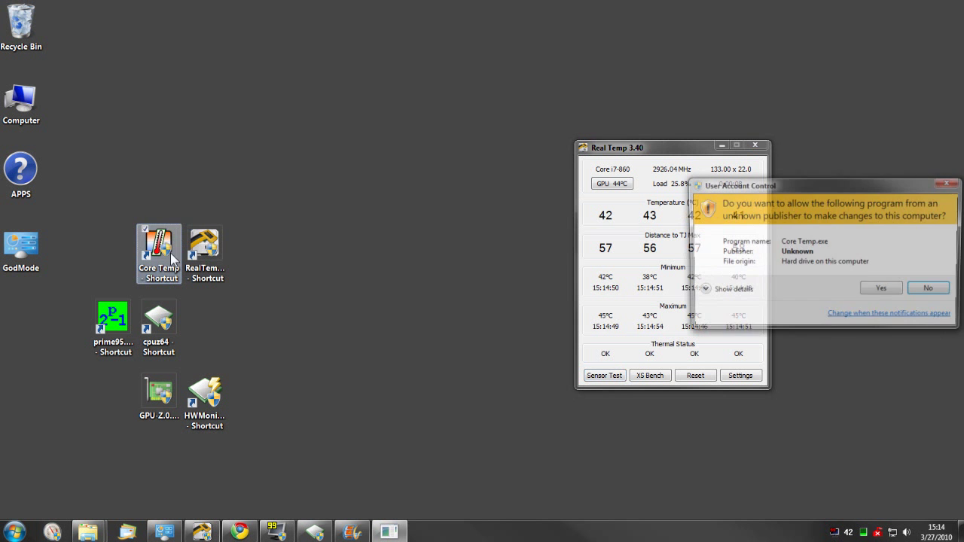
{"action": "left_click", "coordinate": [880, 291]}
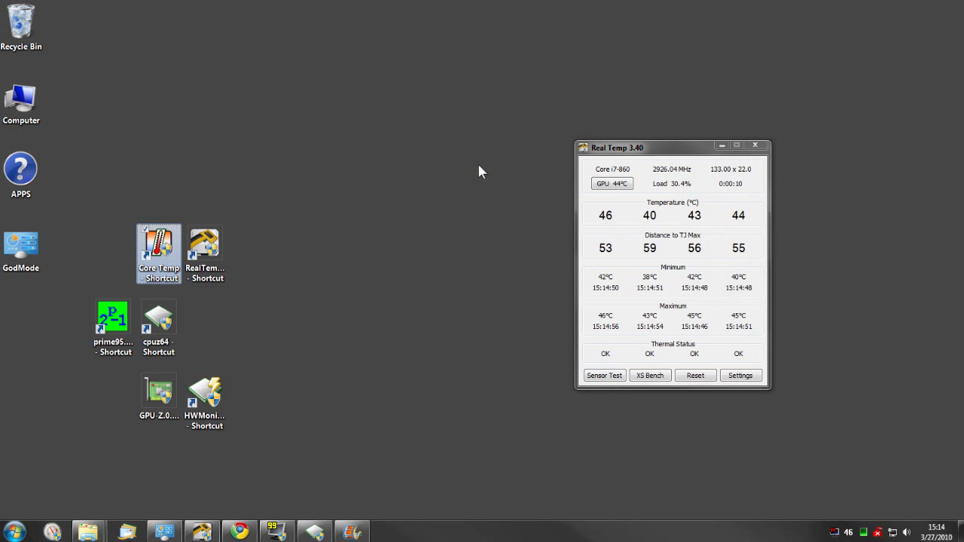
{"action": "left_click_drag", "start_coordinate": [467, 164], "coordinate": [445, 154]}
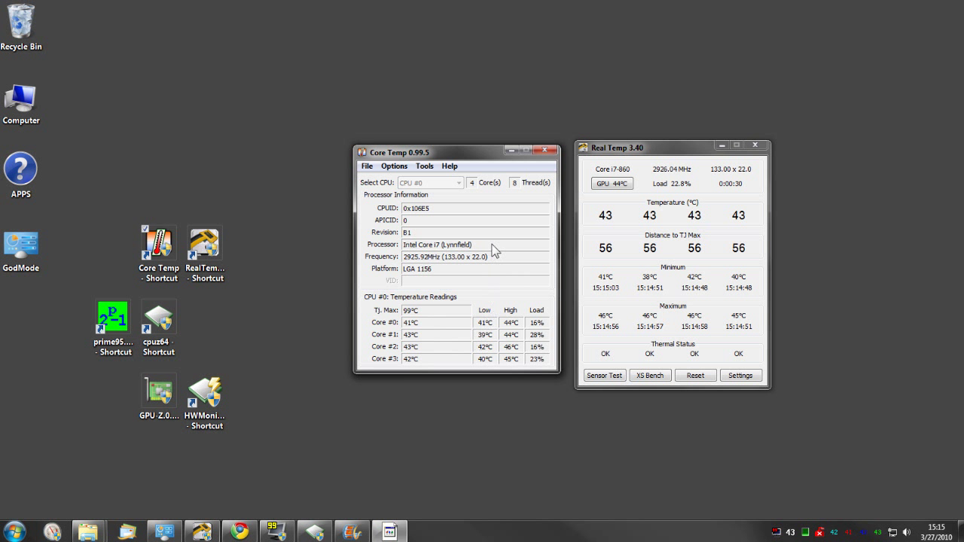
{"action": "left_click", "coordinate": [543, 152]}
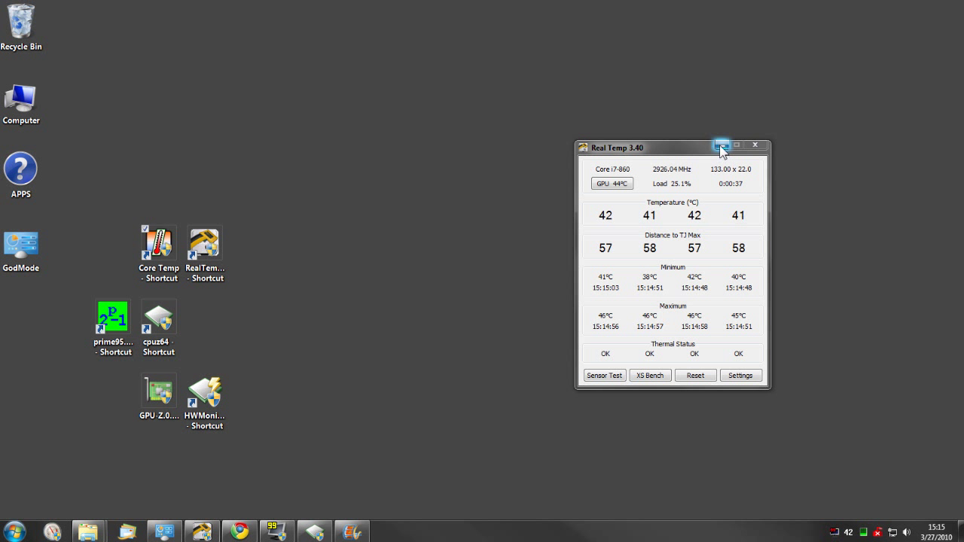
{"action": "left_click", "coordinate": [720, 147]}
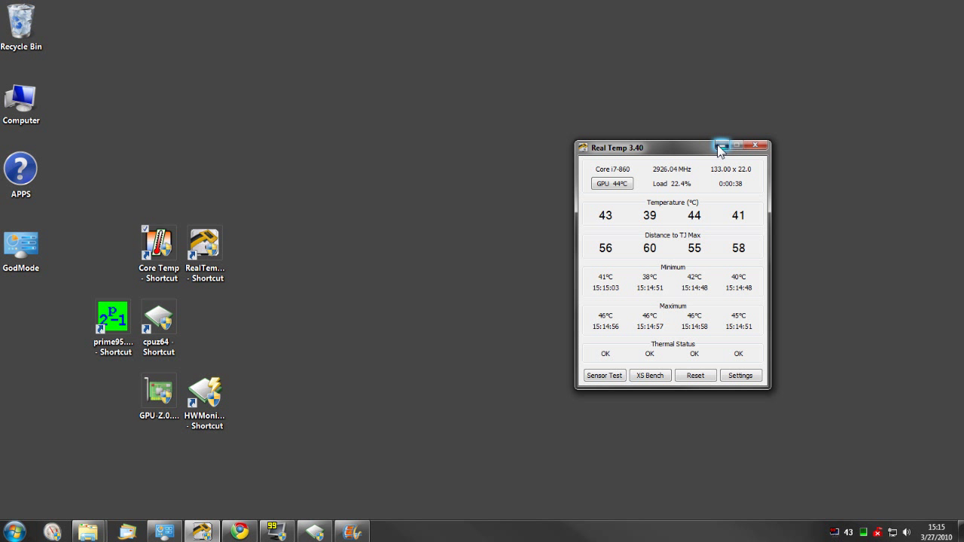
{"action": "left_click", "coordinate": [720, 148]}
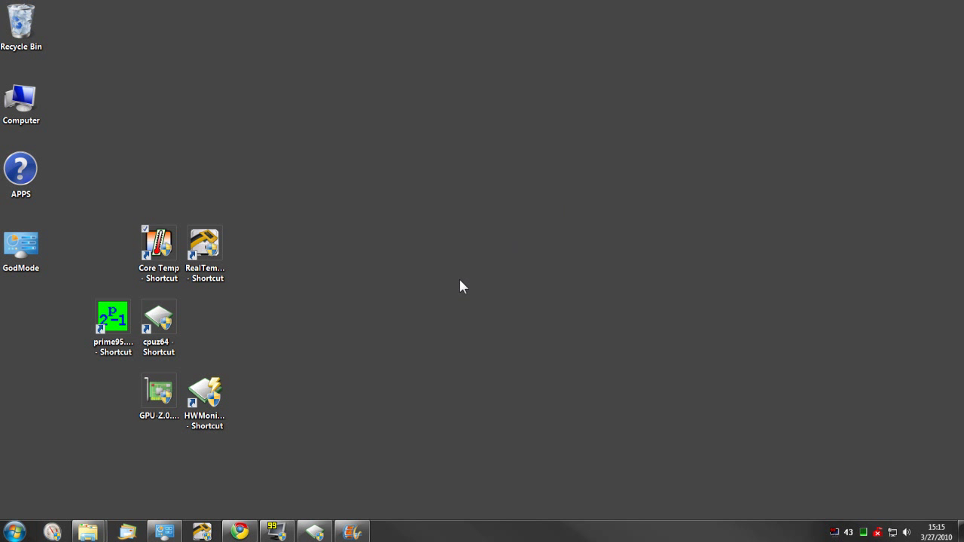
Step: Launch CPU-Z and review the processor, cache, mainboard, memory, SPD and graphics details before closing it
{"action": "double_click", "coordinate": [158, 320]}
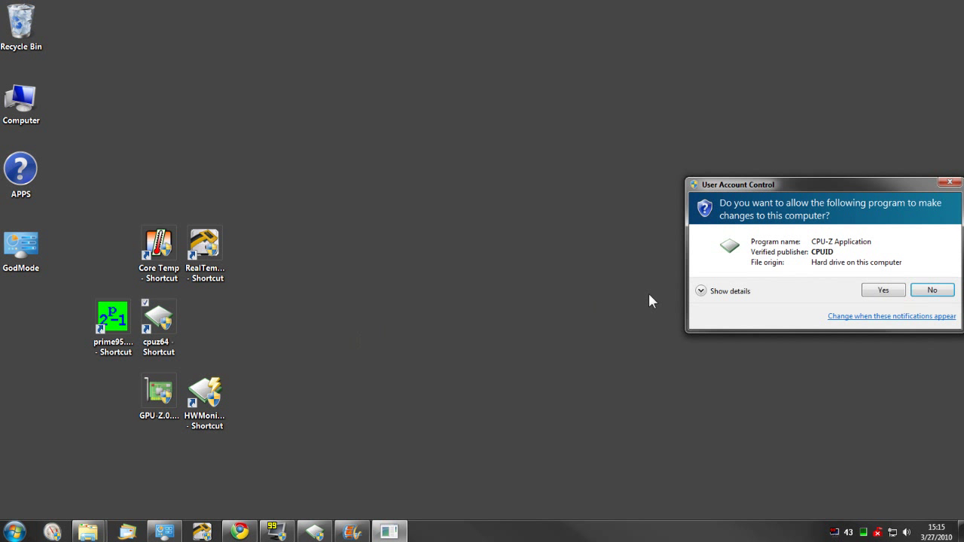
{"action": "left_click", "coordinate": [881, 291]}
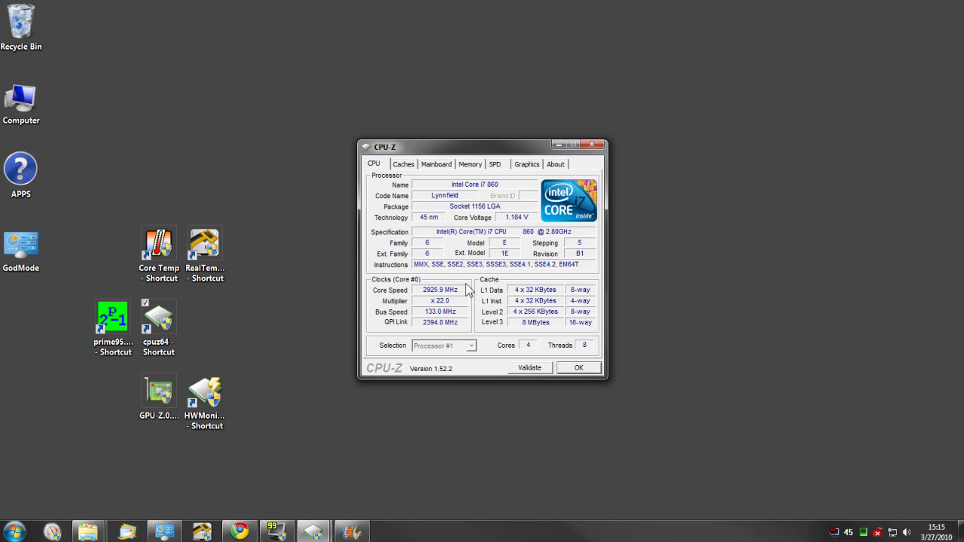
{"action": "left_click", "coordinate": [405, 166]}
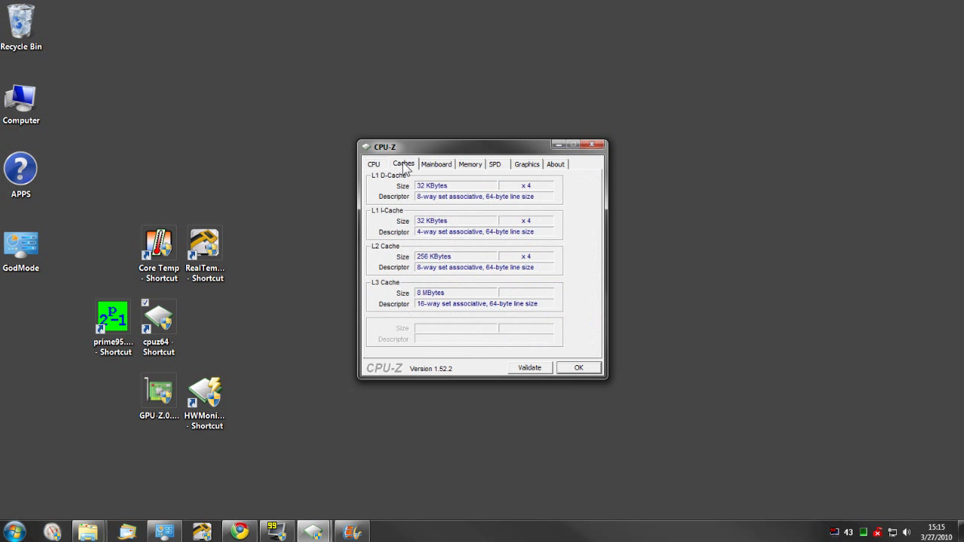
{"action": "left_click", "coordinate": [437, 166]}
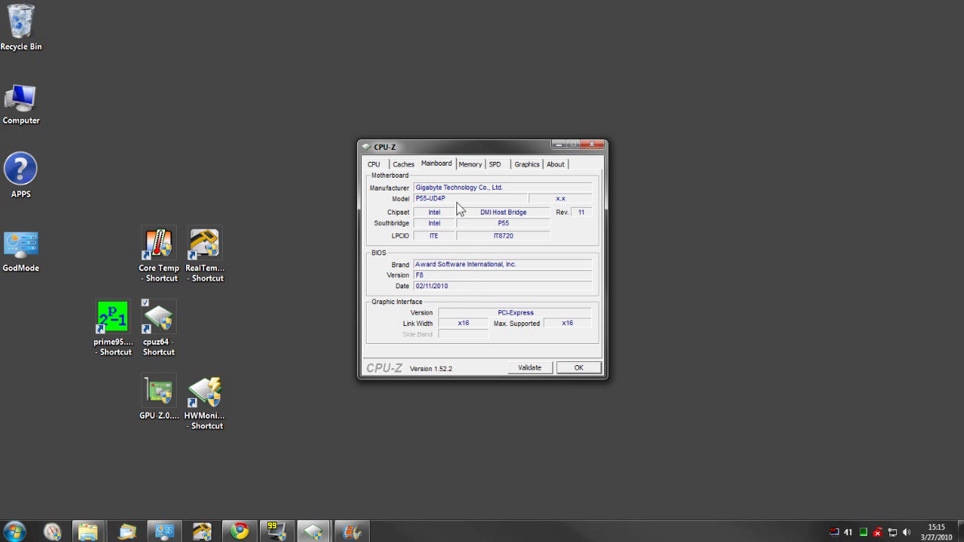
{"action": "left_click", "coordinate": [471, 166]}
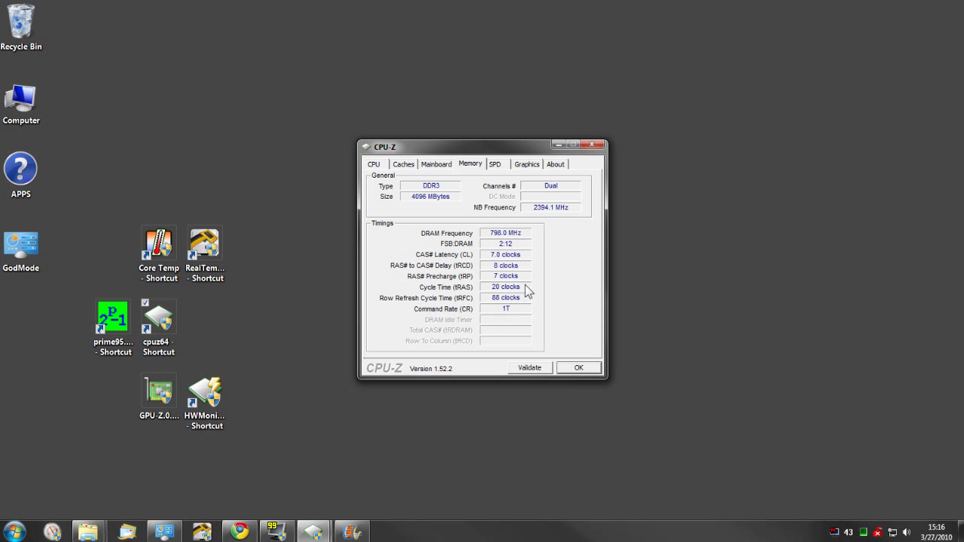
{"action": "left_click", "coordinate": [496, 165]}
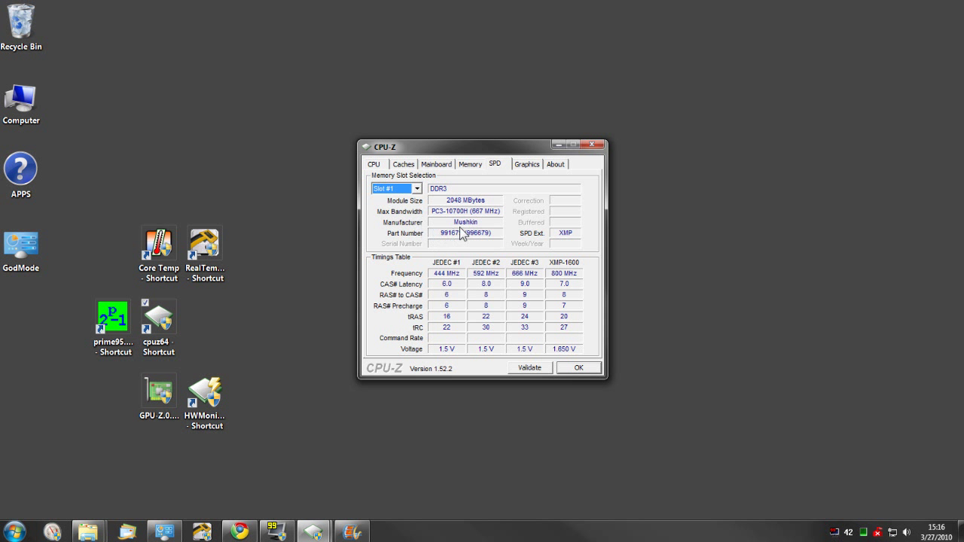
{"action": "left_click", "coordinate": [526, 167]}
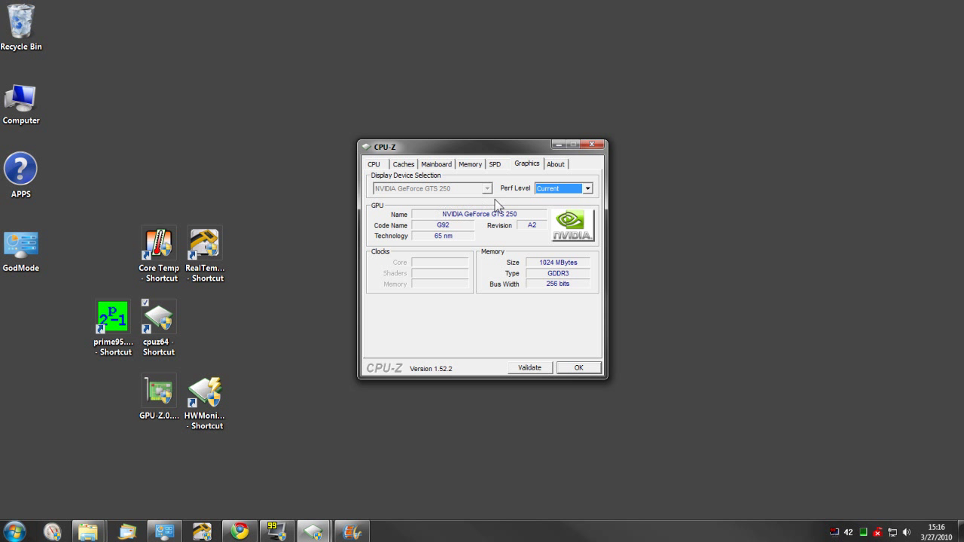
{"action": "left_click", "coordinate": [591, 146]}
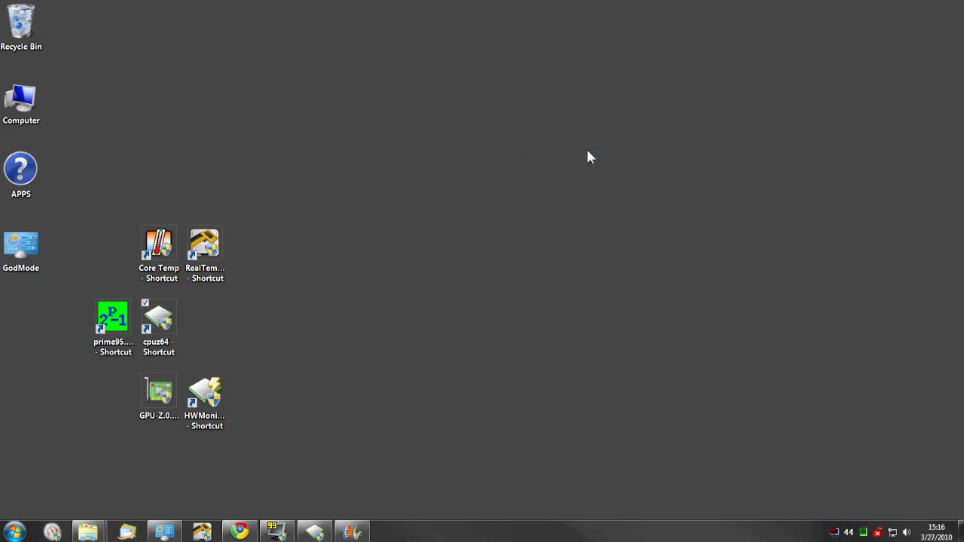
Step: Launch HWMonitor and examine the voltage, temperature and fan readings through to the hard drives before closing it
{"action": "double_click", "coordinate": [204, 393]}
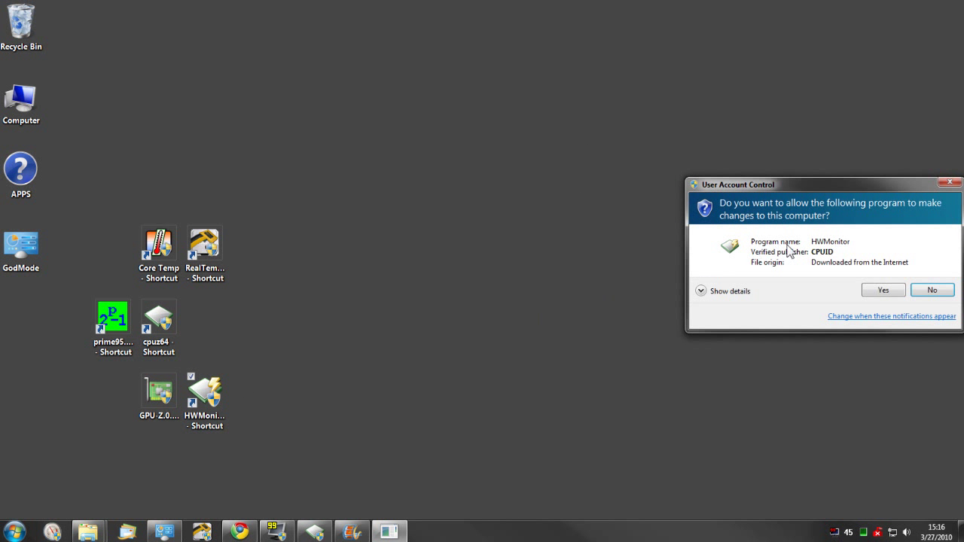
{"action": "left_click", "coordinate": [886, 291]}
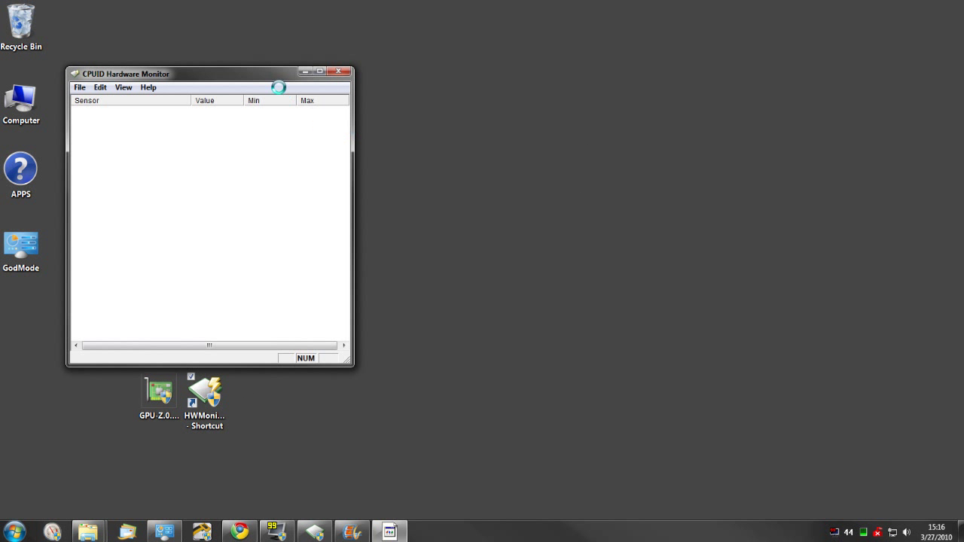
{"action": "left_click_drag", "start_coordinate": [256, 72], "coordinate": [503, 2]}
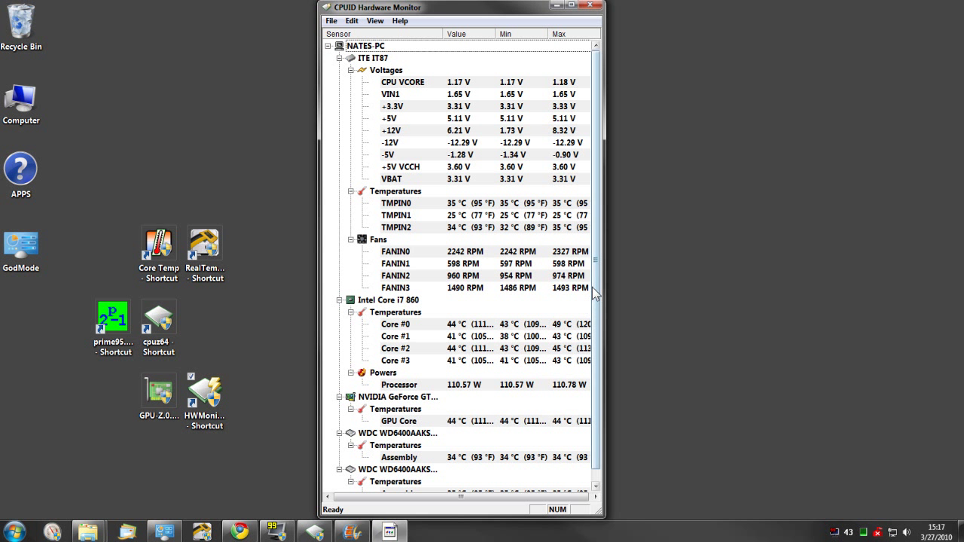
{"action": "scroll", "coordinate": [594, 307], "scroll_direction": "down", "scroll_amount": 1}
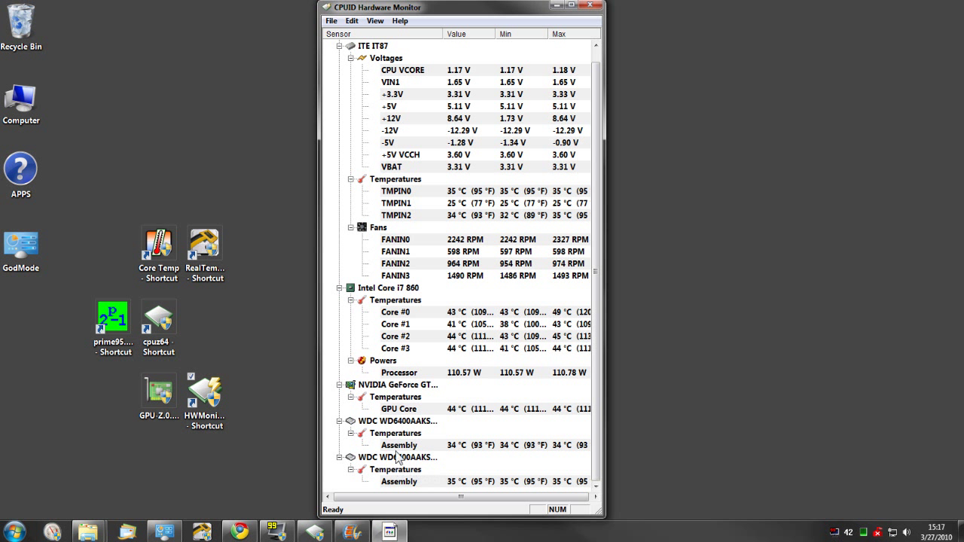
{"action": "scroll", "coordinate": [598, 158], "scroll_direction": "up", "scroll_amount": 1}
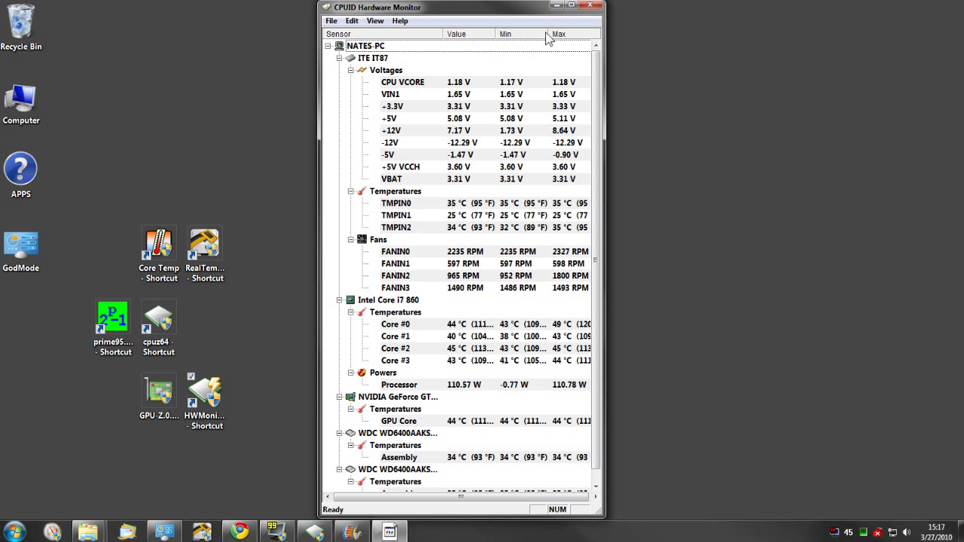
{"action": "left_click", "coordinate": [594, 9]}
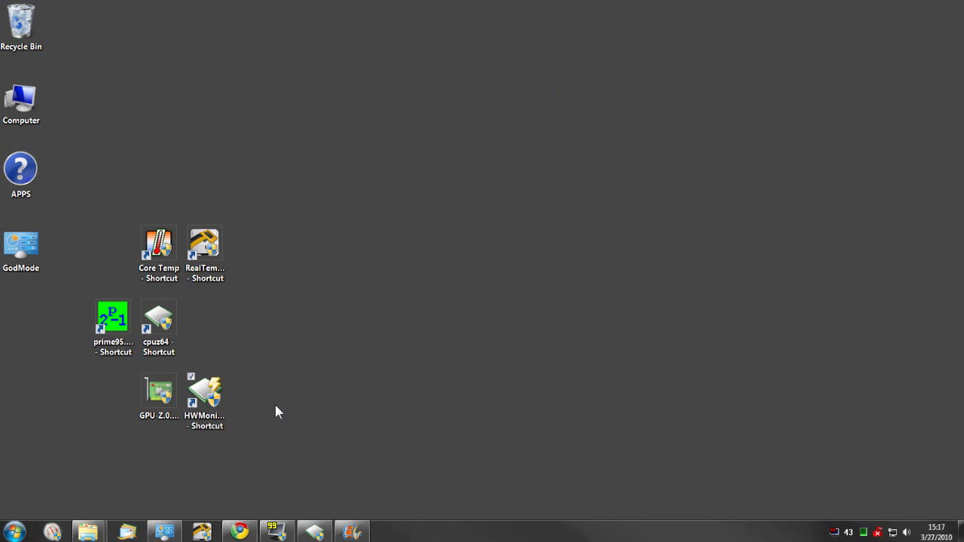
Step: Launch GPU-Z and review the graphics card specifications, sensor readings and validation form before closing it
{"action": "double_click", "coordinate": [159, 392]}
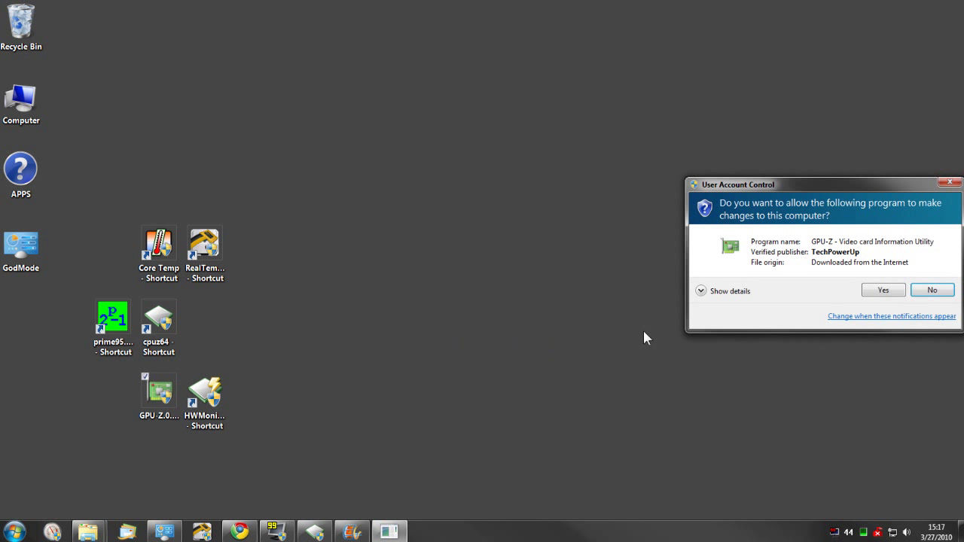
{"action": "left_click", "coordinate": [884, 291]}
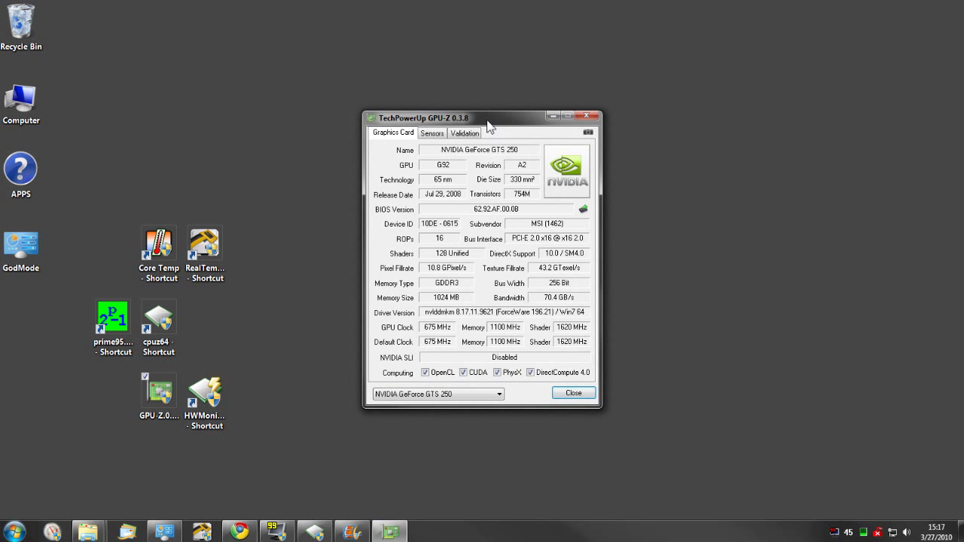
{"action": "left_click_drag", "start_coordinate": [490, 124], "coordinate": [499, 95]}
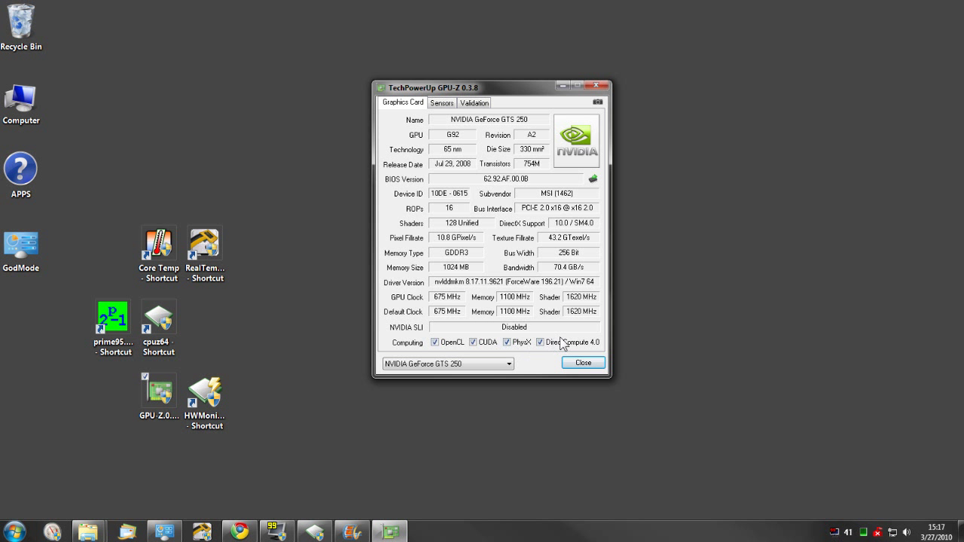
{"action": "left_click", "coordinate": [442, 103]}
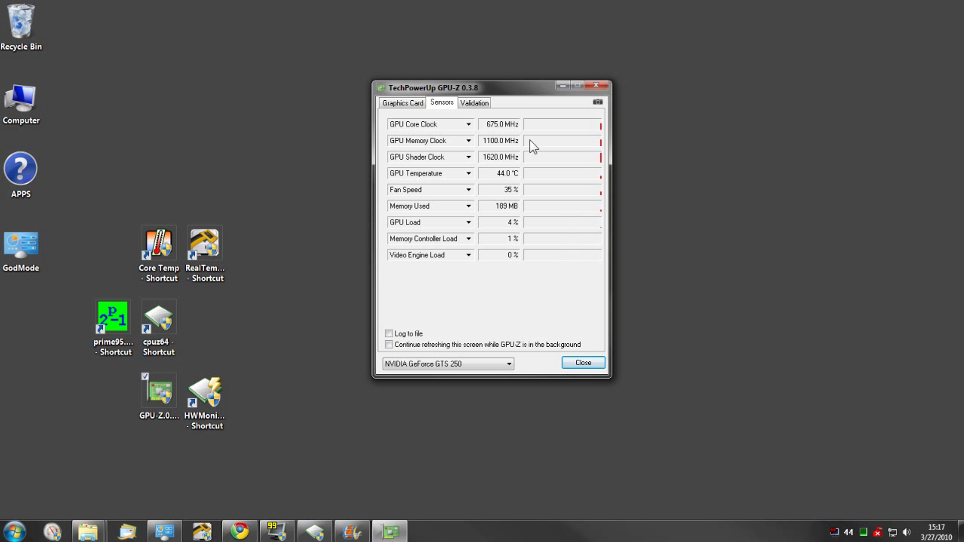
{"action": "left_click", "coordinate": [465, 103]}
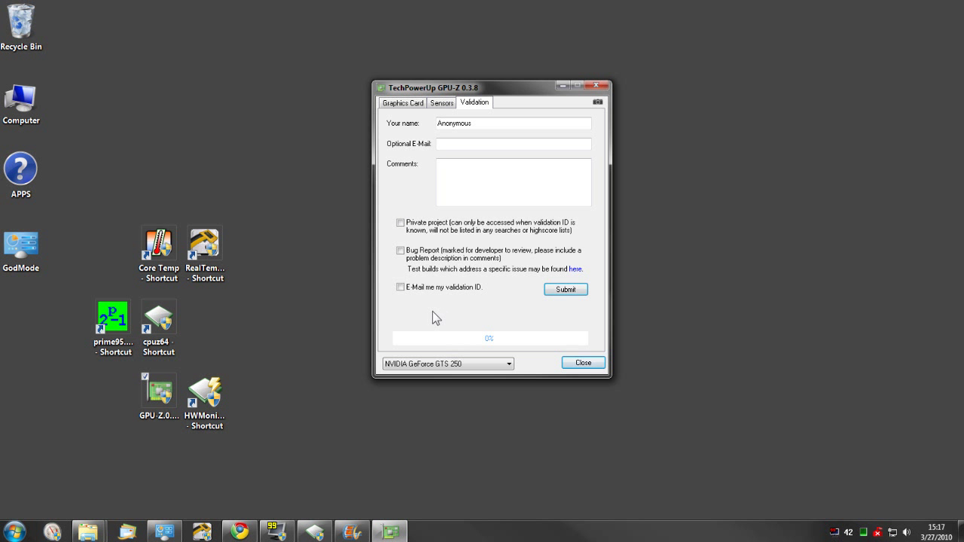
{"action": "left_click", "coordinate": [395, 106]}
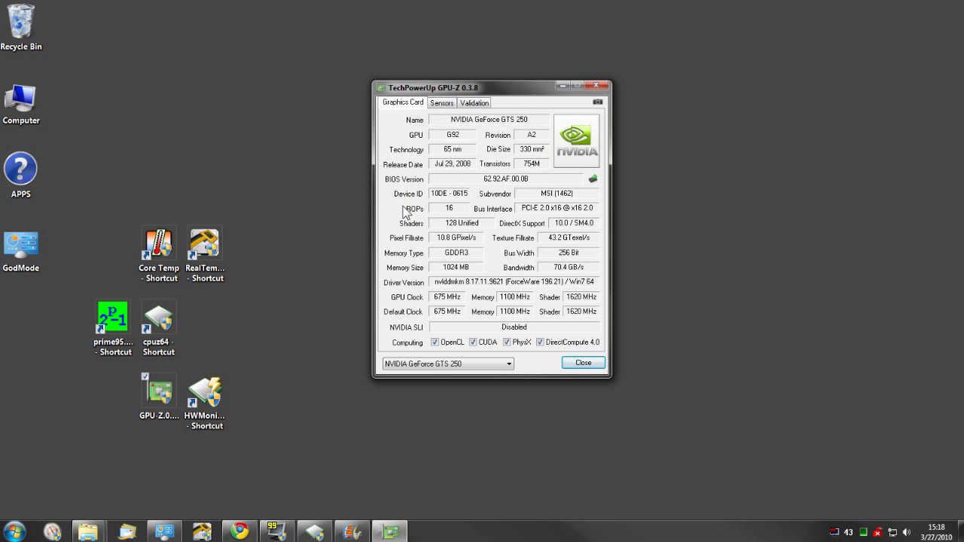
{"action": "left_click", "coordinate": [592, 84]}
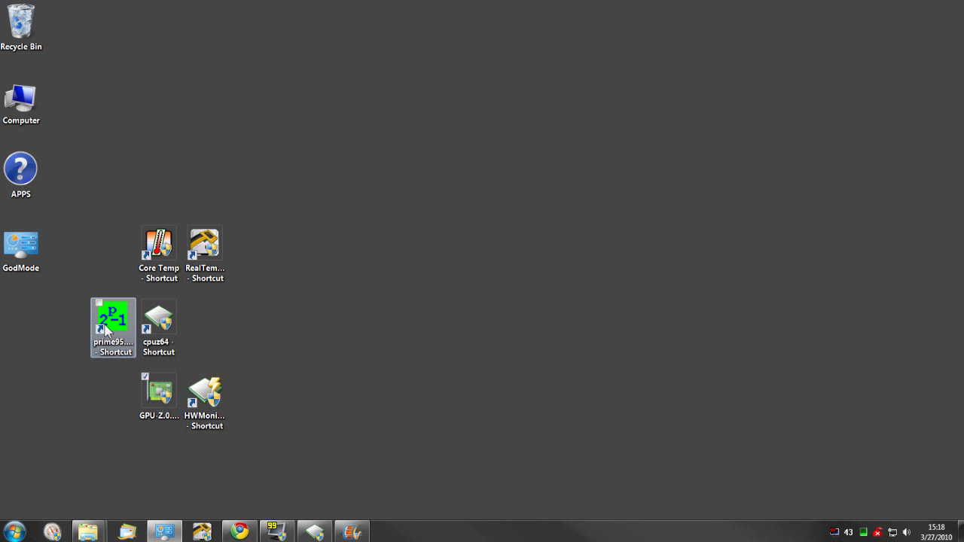
Step: Switch to Chrome and find the Prime95 downloads for new users on the GIMPS Free Software page
{"action": "left_click", "coordinate": [240, 531]}
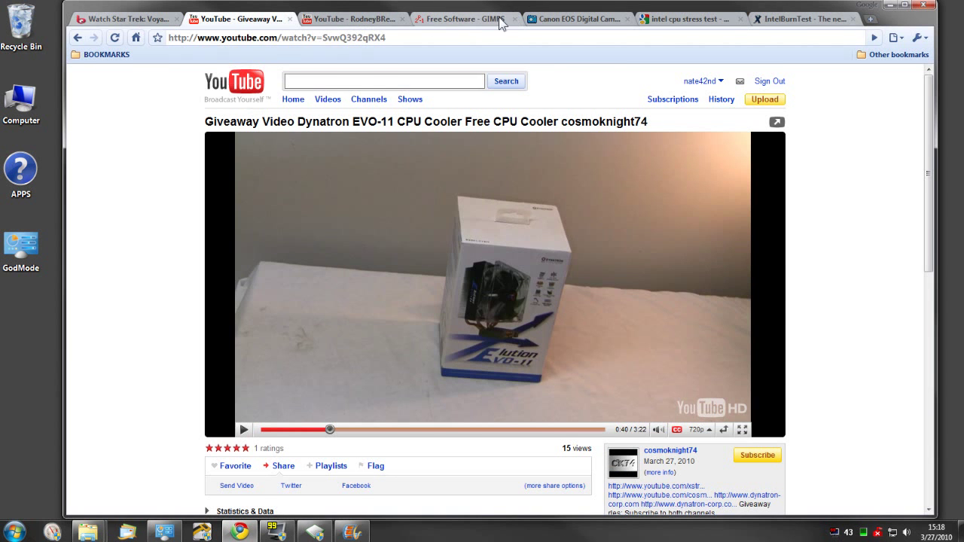
{"action": "left_click", "coordinate": [467, 19]}
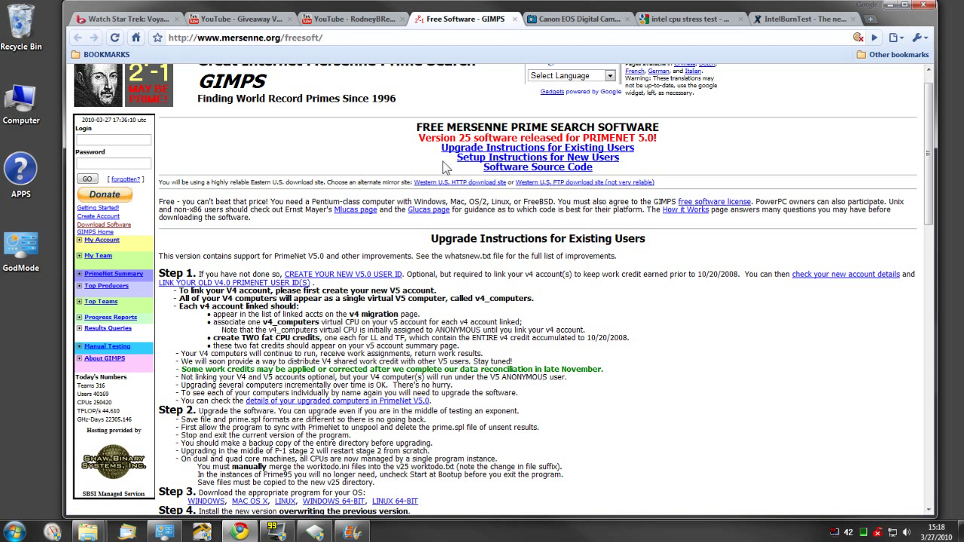
{"action": "left_click_drag", "start_coordinate": [934, 110], "coordinate": [931, 162]}
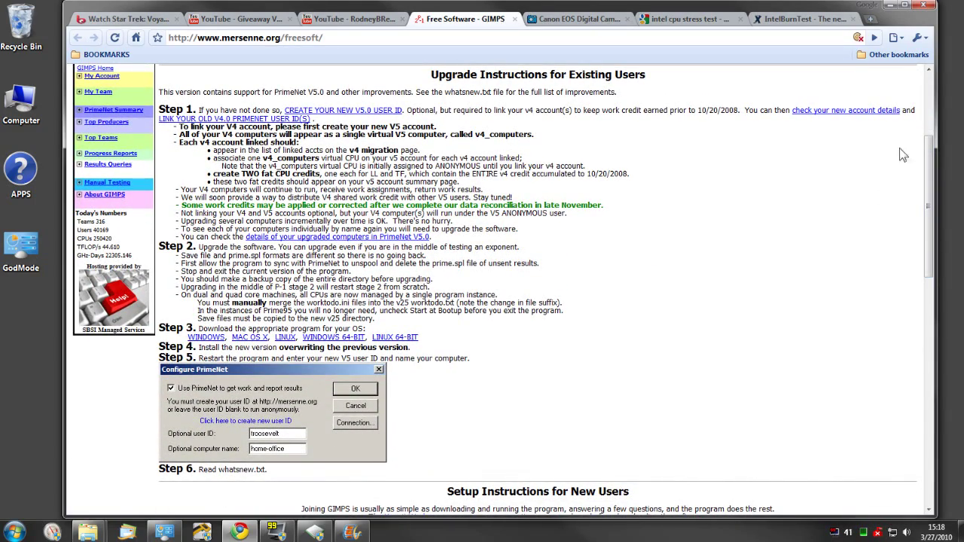
{"action": "left_click_drag", "start_coordinate": [934, 159], "coordinate": [739, 289]}
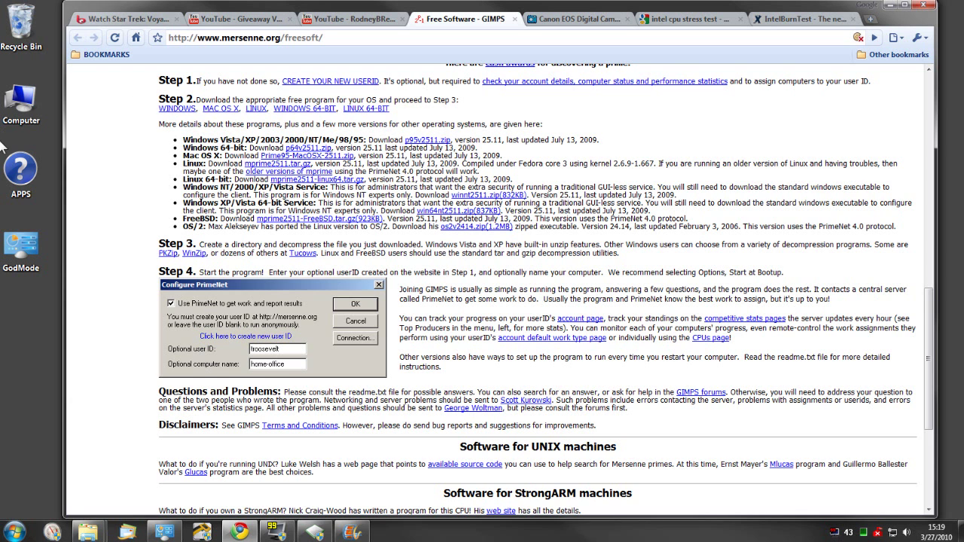
Step: Minimize Chrome, launch Prime95 from the desktop and start a Blend torture test with 8 threads
{"action": "mouse_move", "coordinate": [100, 532]}
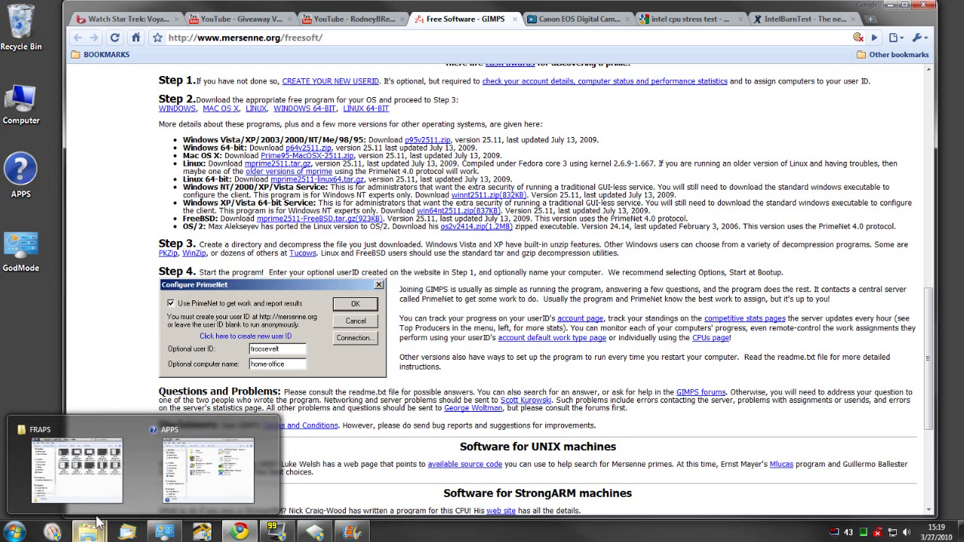
{"action": "mouse_move", "coordinate": [211, 463]}
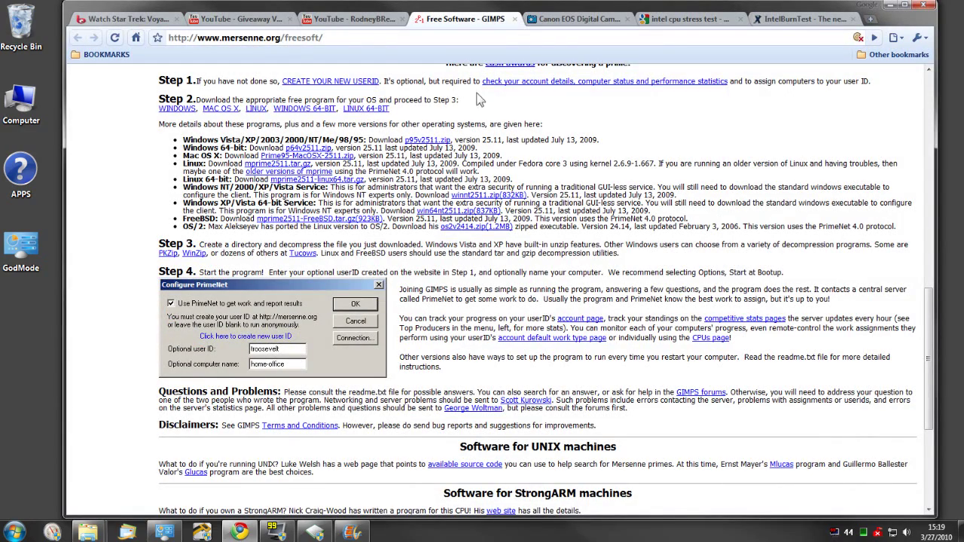
{"action": "left_click", "coordinate": [888, 6]}
{"action": "double_click", "coordinate": [112, 318]}
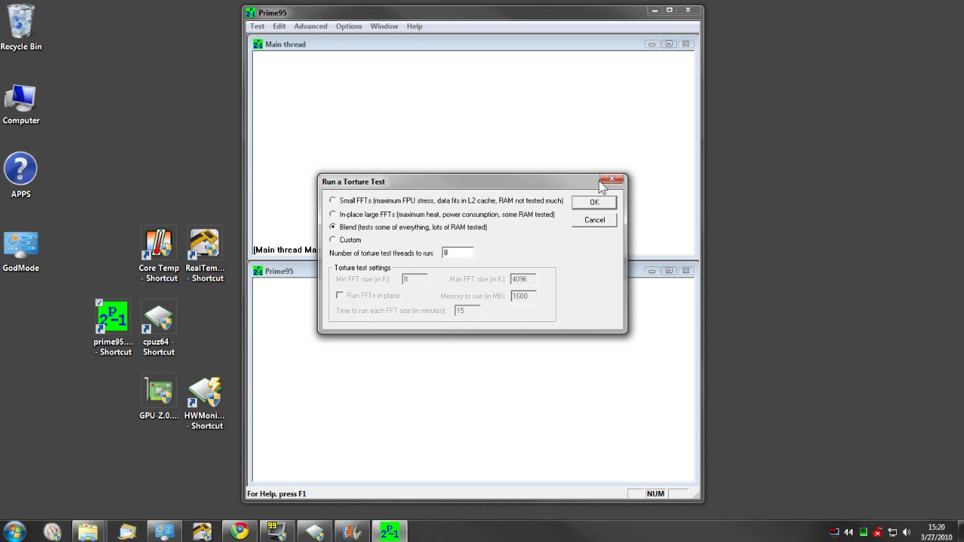
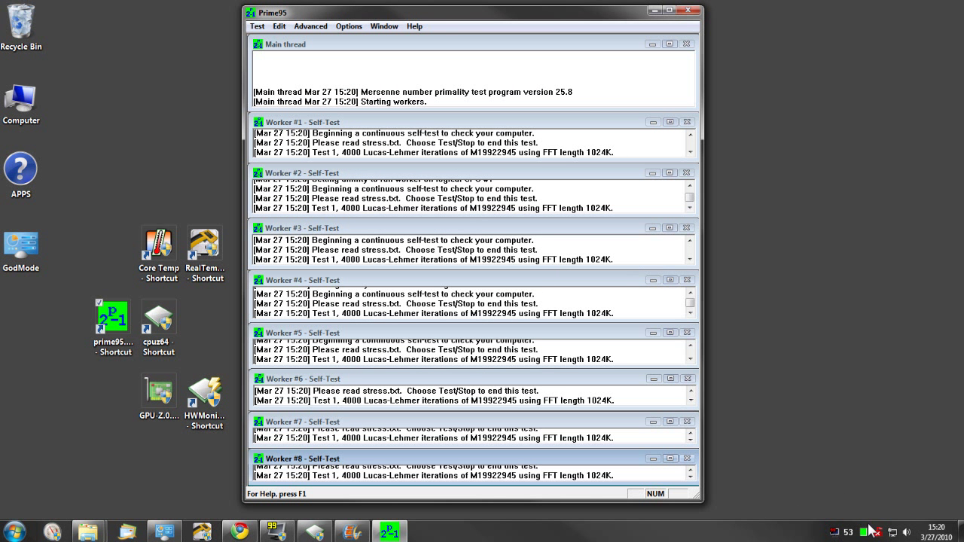
Step: Open Windows Task Manager and arrange it beside the Prime95 window to watch the CPU and memory load
{"action": "key", "text": "ctrl+shift+Escape"}
{"action": "left_click_drag", "start_coordinate": [753, 123], "coordinate": [819, 127]}
{"action": "left_click", "coordinate": [552, 20]}
{"action": "left_click_drag", "start_coordinate": [552, 20], "coordinate": [489, 31]}
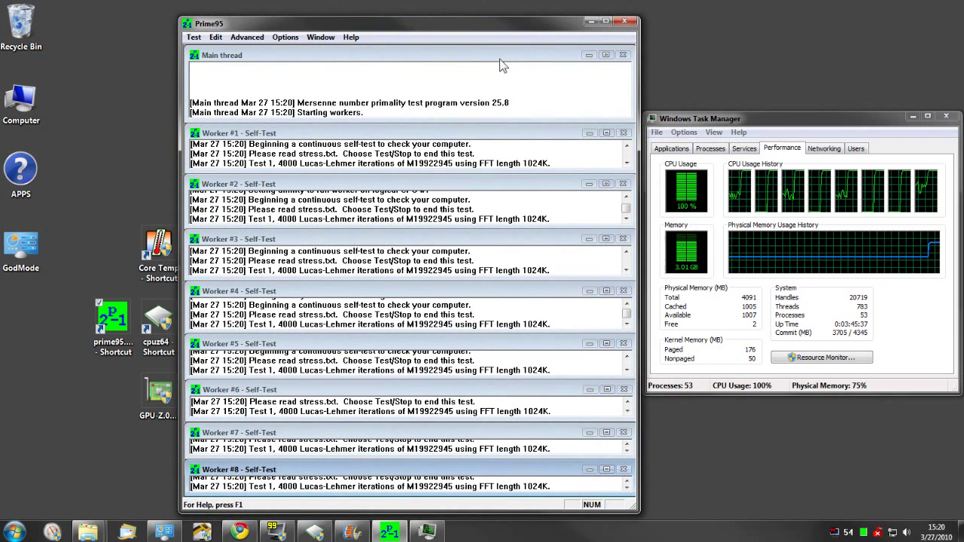
{"action": "left_click_drag", "start_coordinate": [761, 126], "coordinate": [755, 127]}
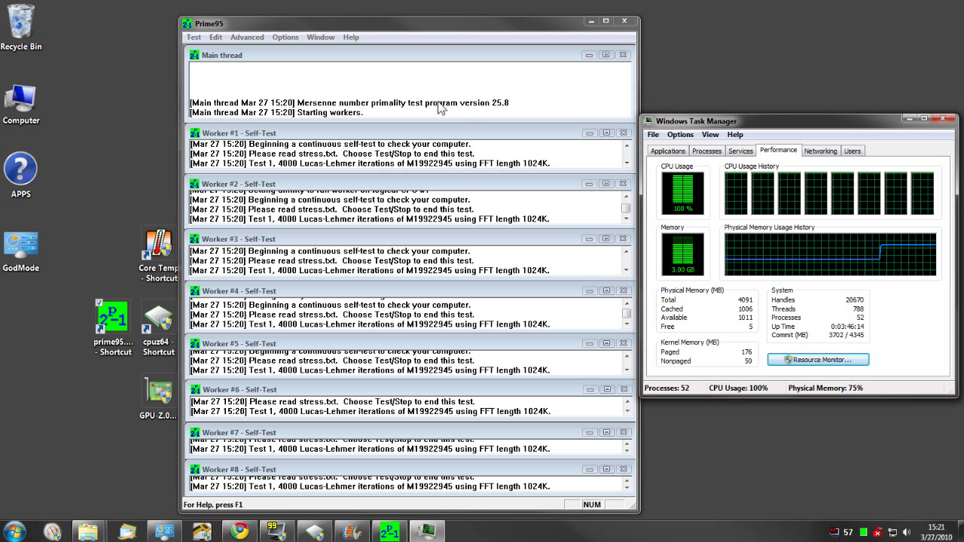
Step: Stop the Prime95 torture test and minimize Task Manager and Prime95 to clear the desktop
{"action": "left_click", "coordinate": [193, 37]}
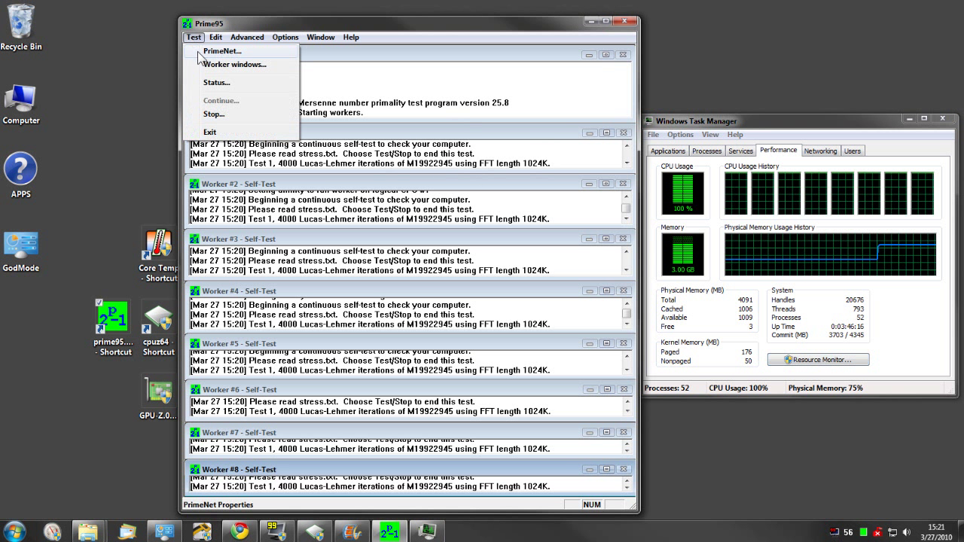
{"action": "left_click", "coordinate": [234, 113]}
{"action": "left_click", "coordinate": [461, 259]}
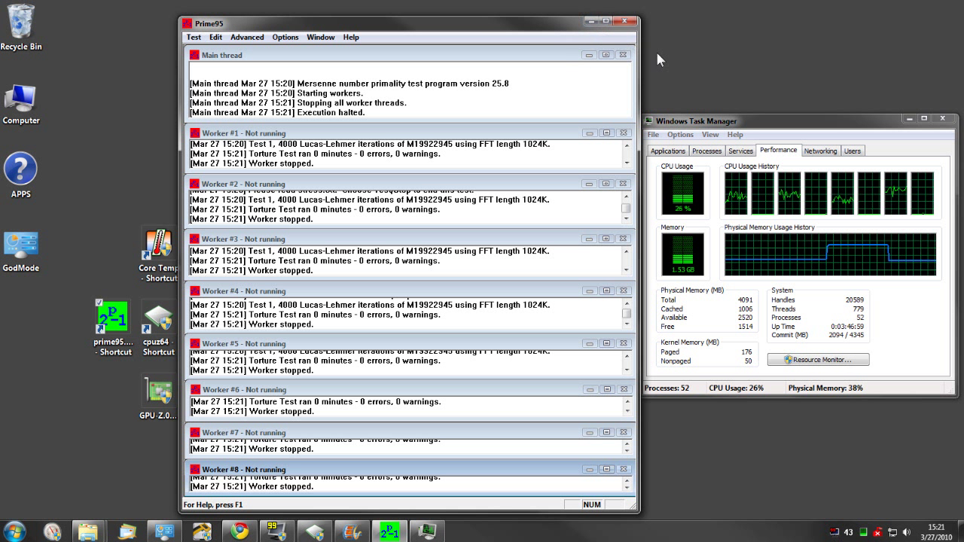
{"action": "left_click", "coordinate": [906, 118]}
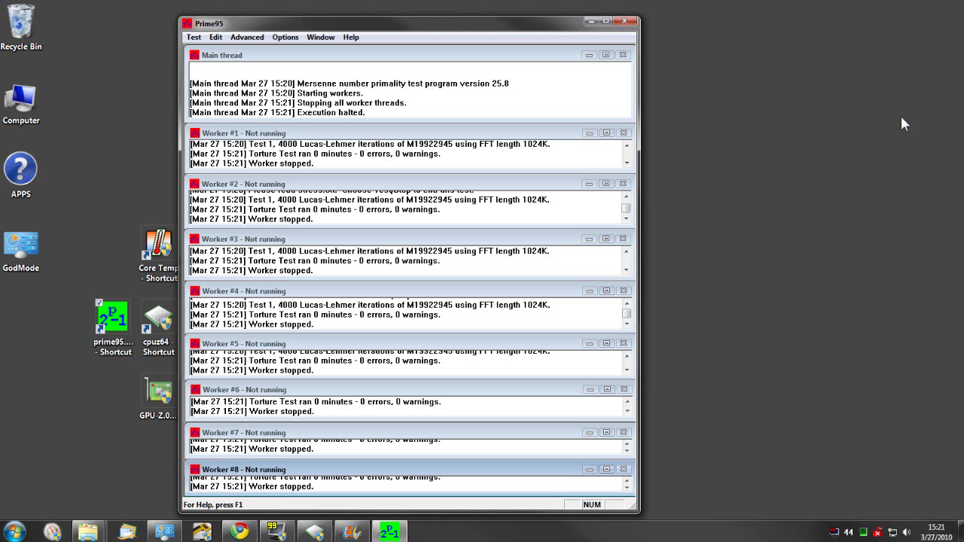
{"action": "left_click", "coordinate": [590, 23]}
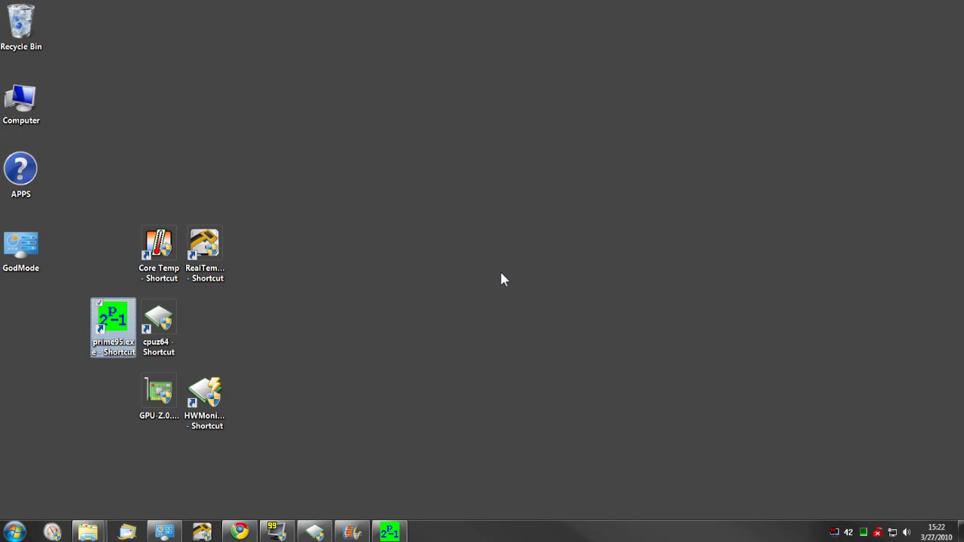
Step: Move all the utility shortcuts from the desktop into the APPS folder and close the folder
{"action": "double_click", "coordinate": [30, 174]}
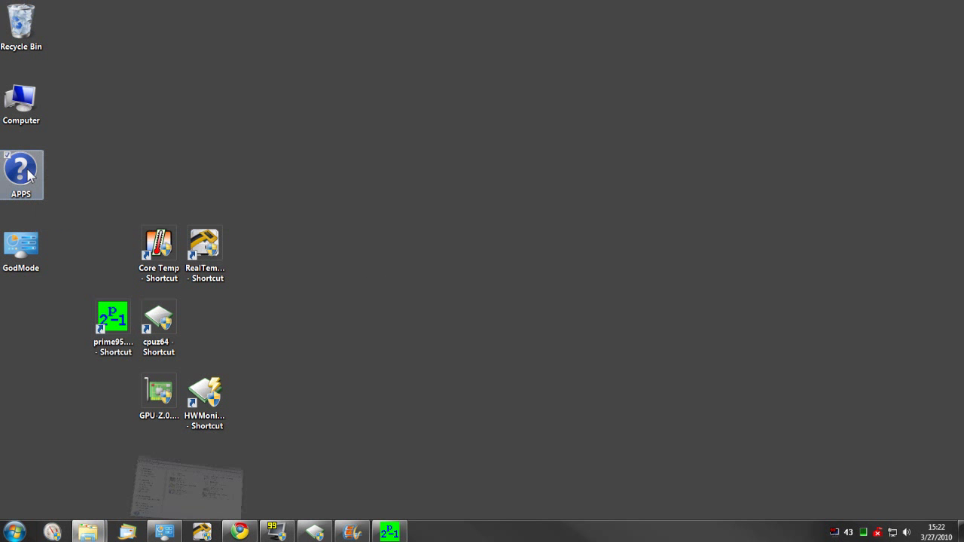
{"action": "left_click_drag", "start_coordinate": [438, 140], "coordinate": [351, 79]}
{"action": "left_click_drag", "start_coordinate": [86, 159], "coordinate": [232, 445]}
{"action": "left_click_drag", "start_coordinate": [153, 323], "coordinate": [498, 336]}
{"action": "left_click", "coordinate": [739, 227]}
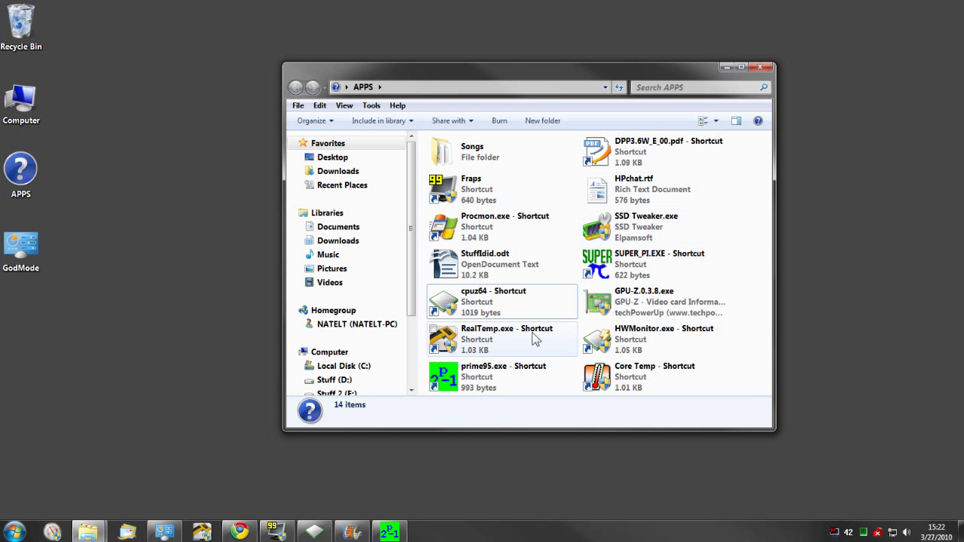
{"action": "left_click", "coordinate": [763, 67]}
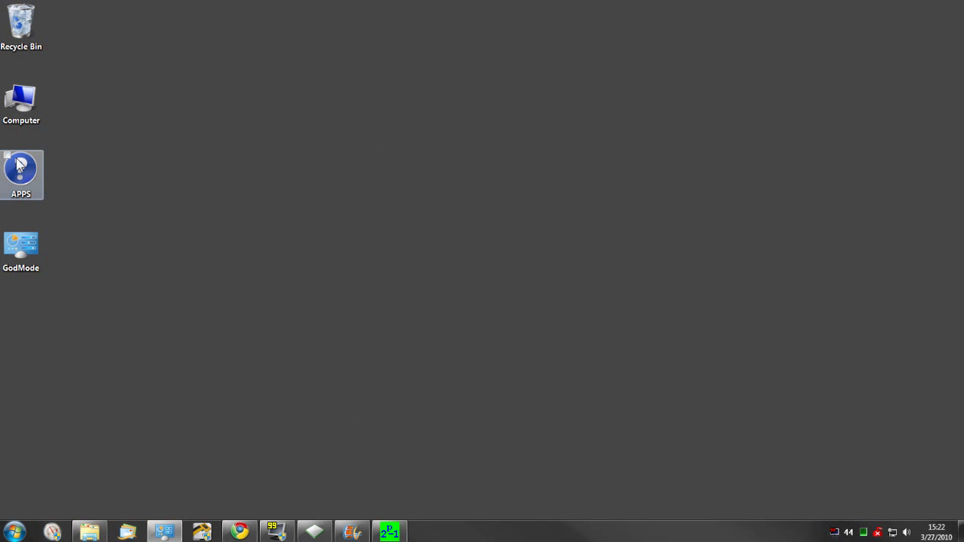
Step: Move the APPS folder icon to the middle of the desktop and back to its original spot
{"action": "left_click_drag", "start_coordinate": [21, 180], "coordinate": [522, 245]}
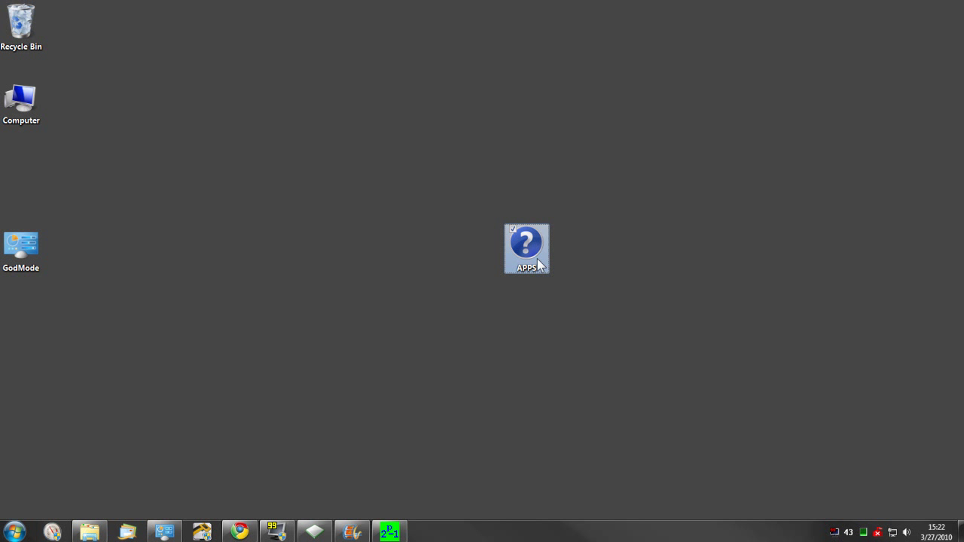
{"action": "left_click_drag", "start_coordinate": [533, 252], "coordinate": [27, 180]}
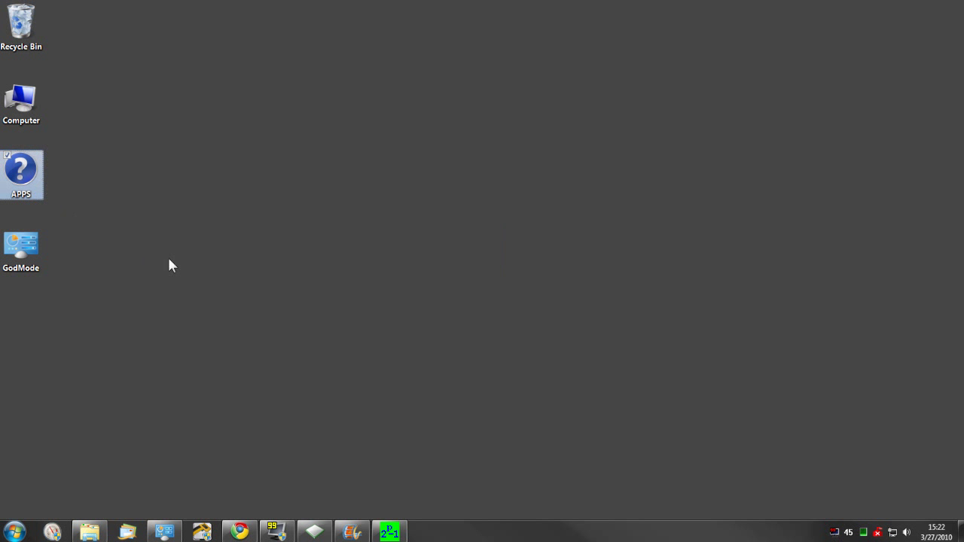